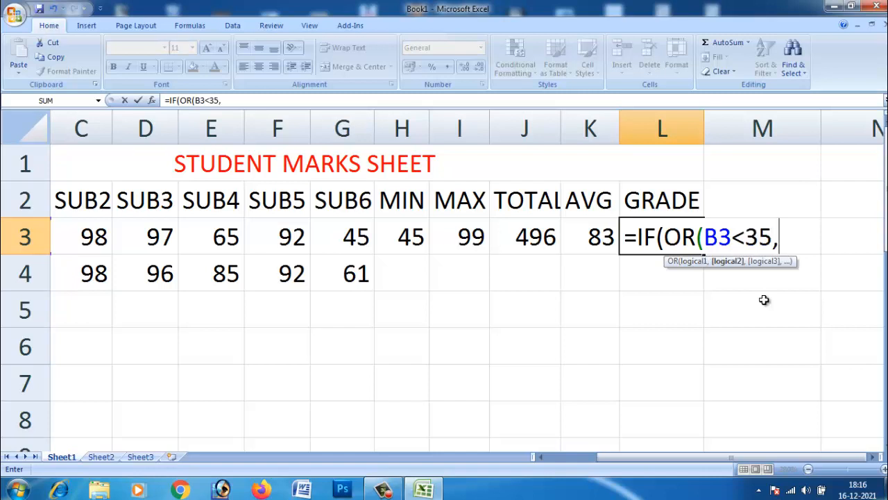
- Extend the OR test in the L3 grade formula with the conditions C3<35, D3<35 and E3<35
type("C3")
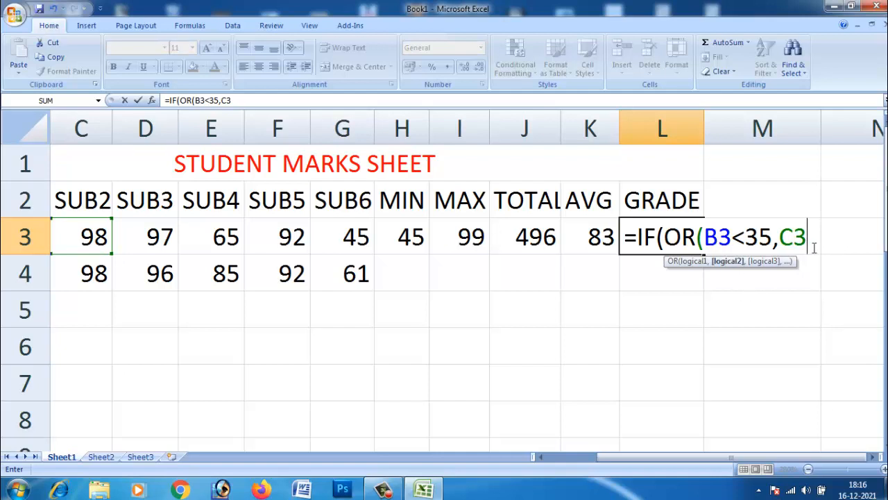
type("<35,")
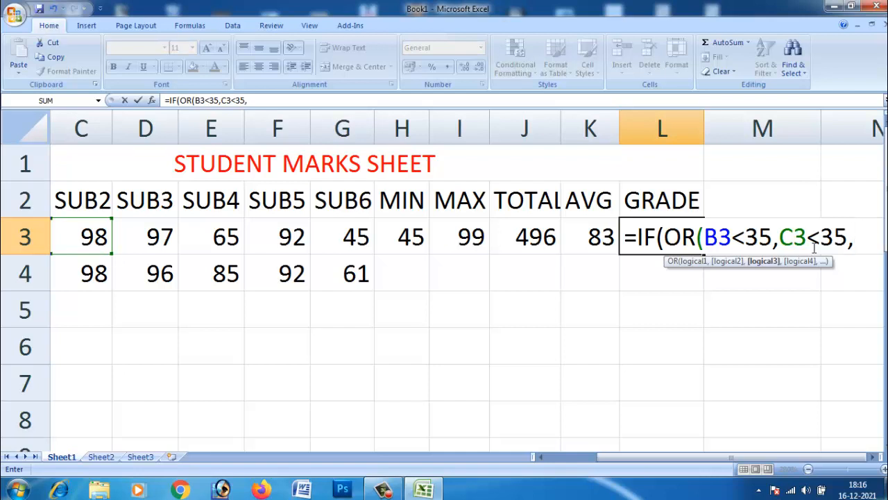
type("D3")
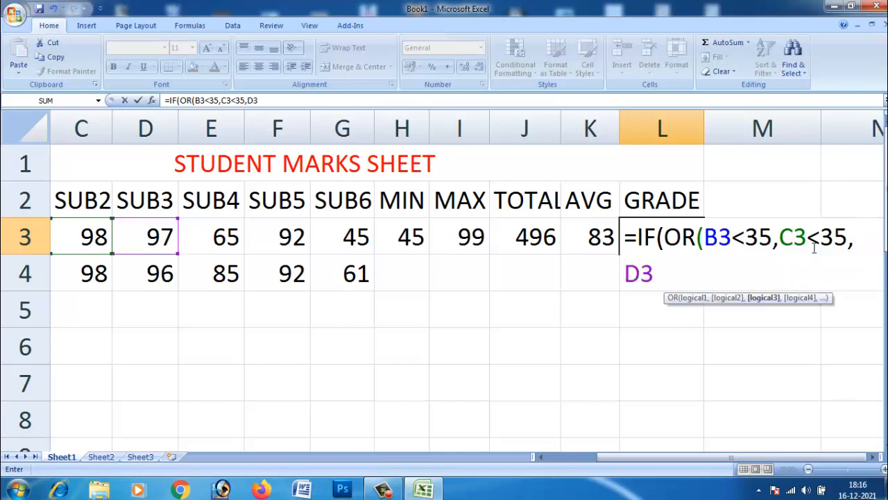
type("<35")
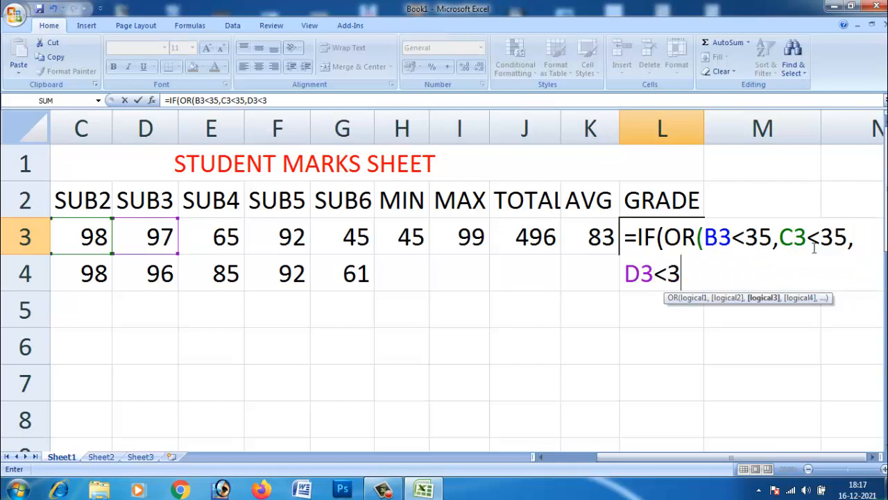
type(",")
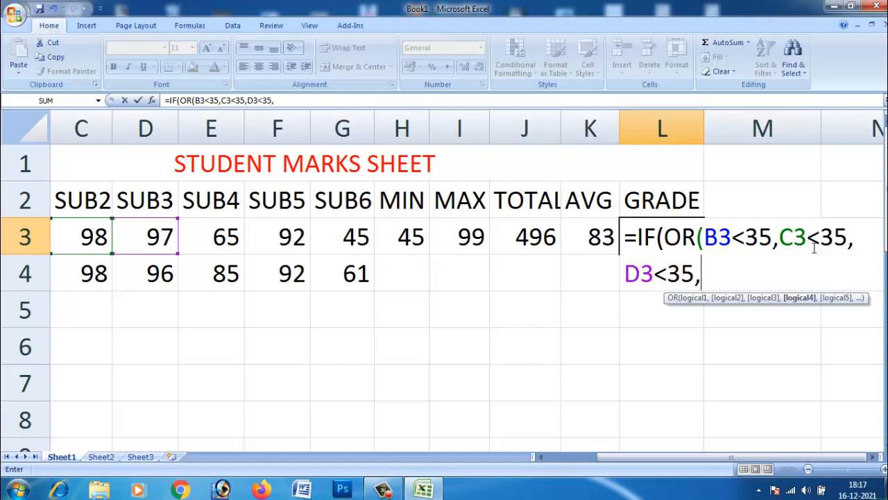
type("E3")
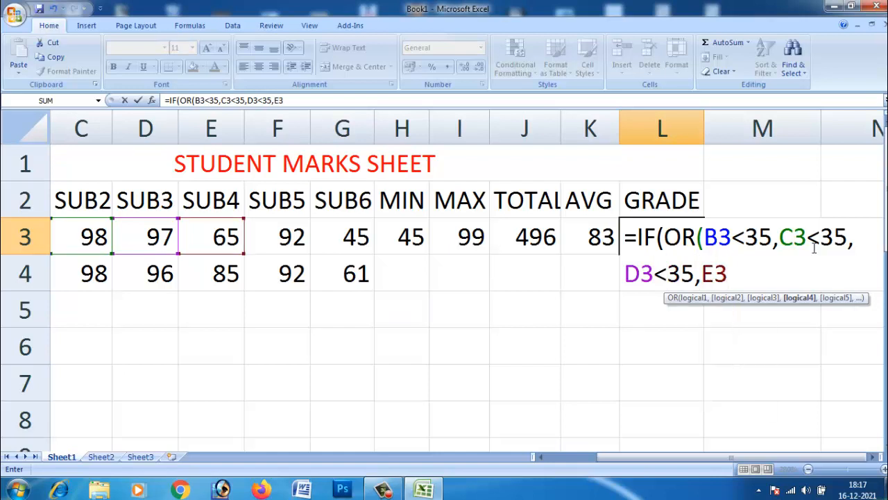
type("<35,")
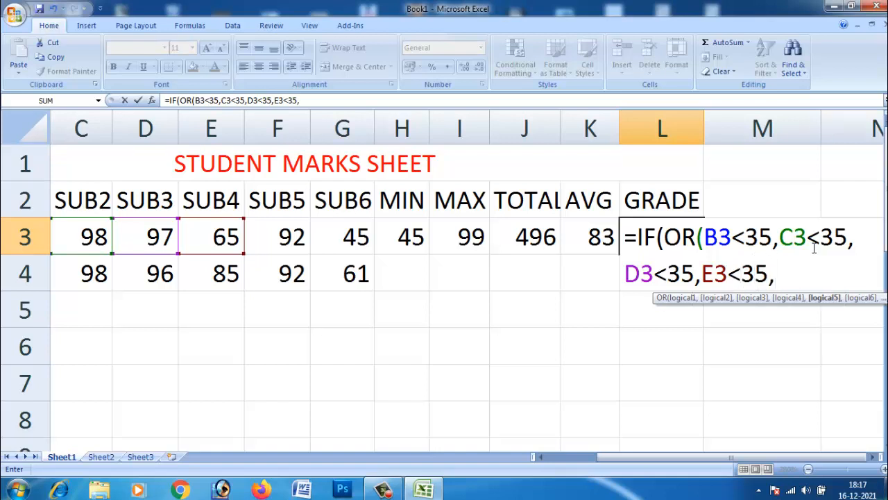
- Add the conditions F3<35 and G3<35 to the L3 formula and close the OR test
type("F")
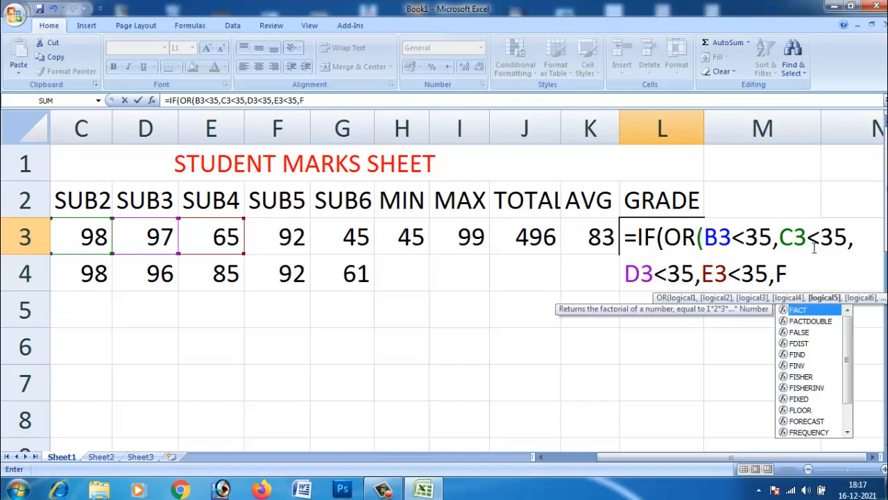
type("3")
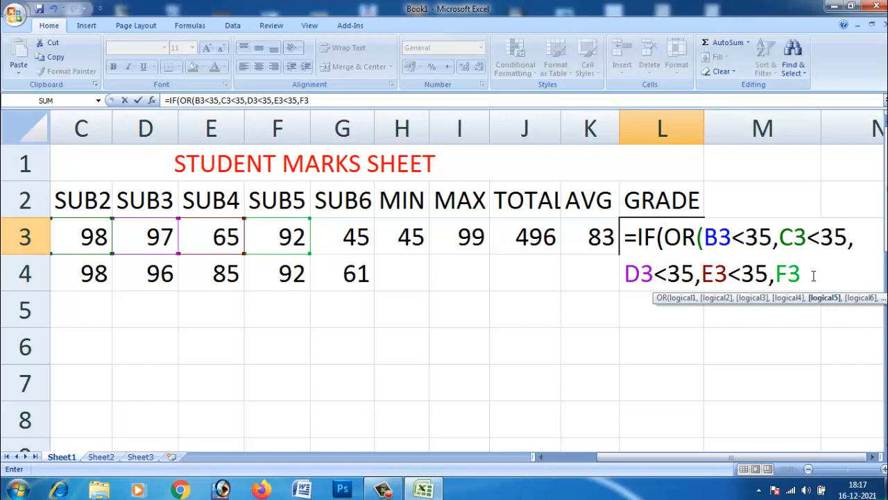
type("<35,")
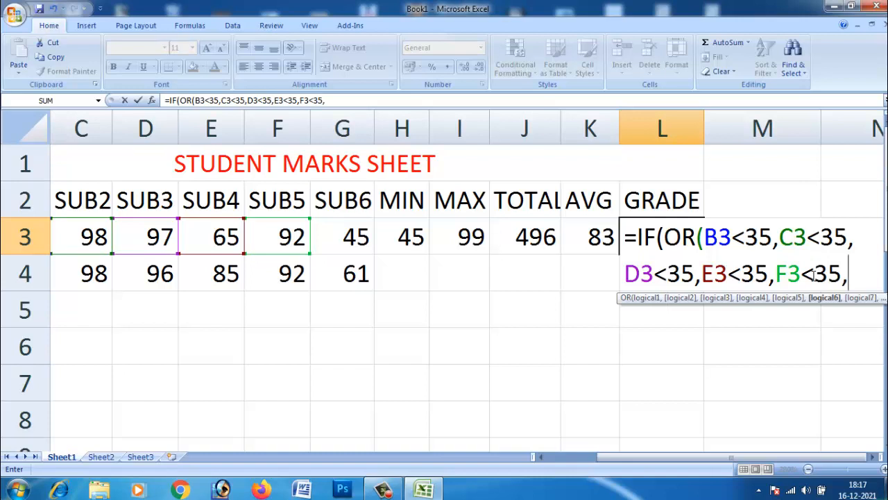
type("G")
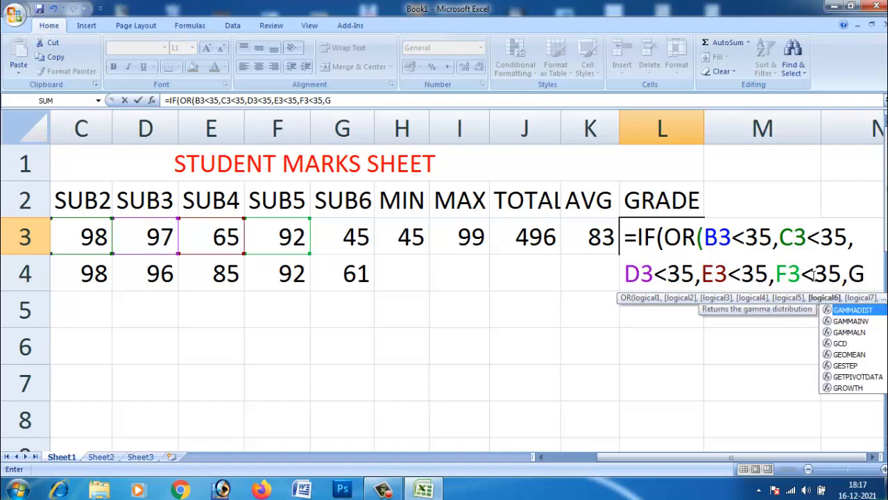
type("3<35")
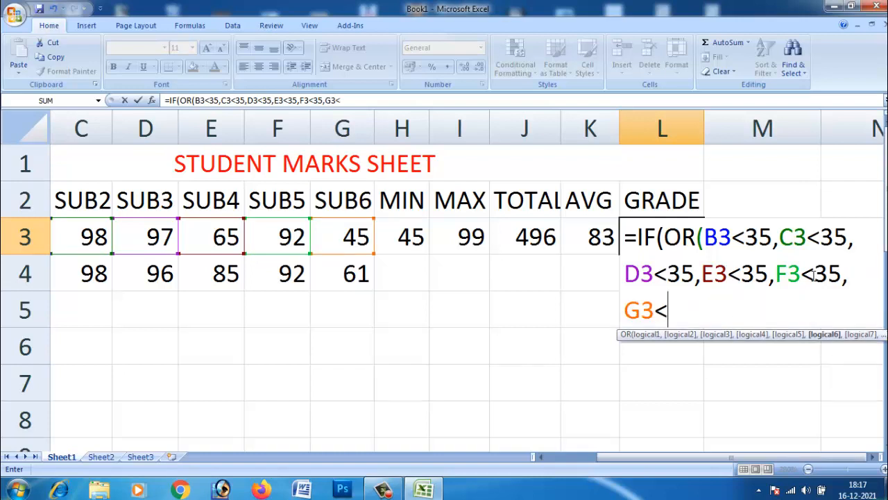
type(",")
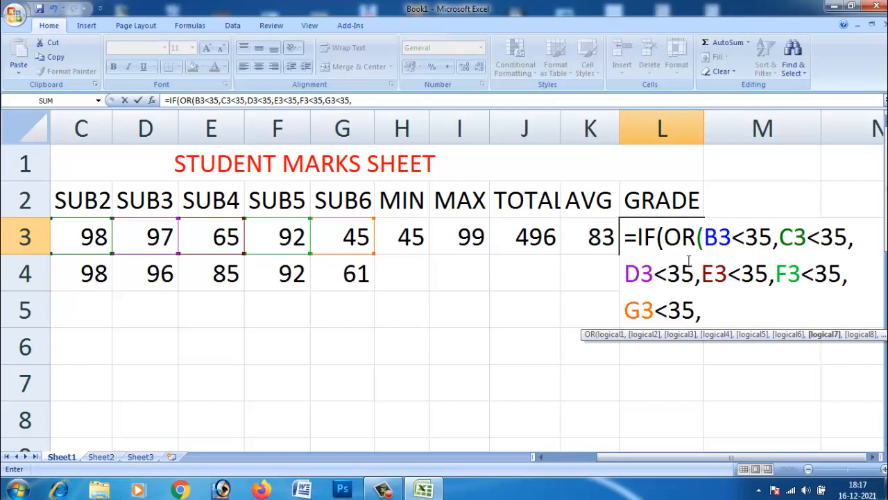
key("BackSpace")
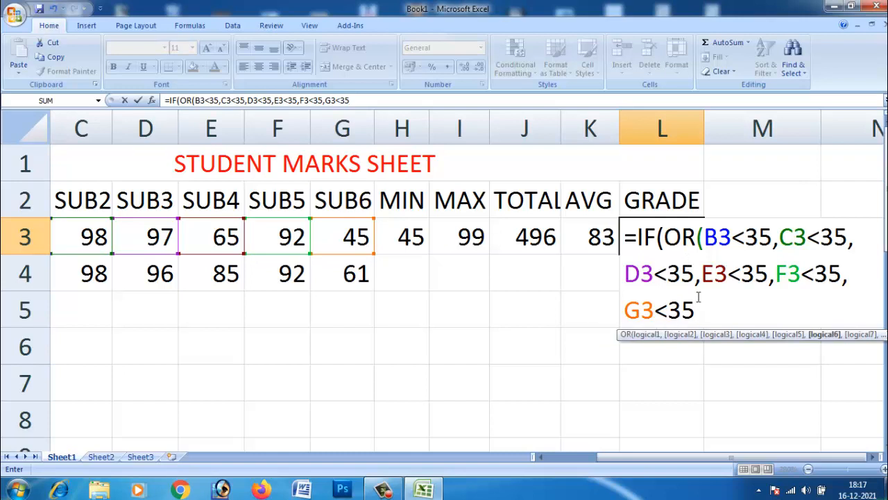
type("),")
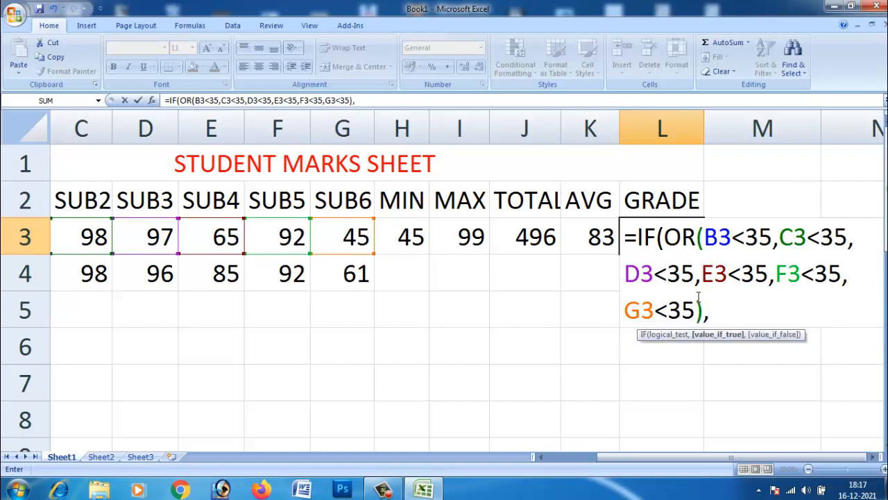
- Enter "FAILL" as the outer IF's value-if-true result in the L3 formula
type("\"FAI")
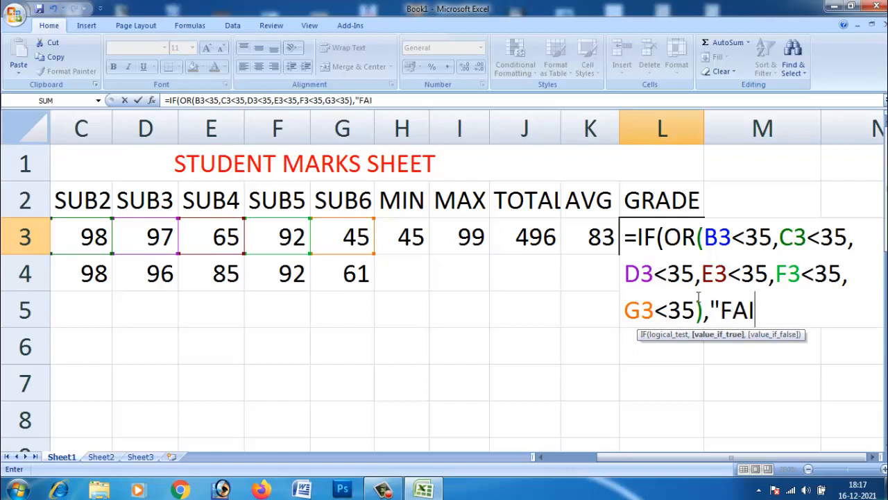
type("LL\"")
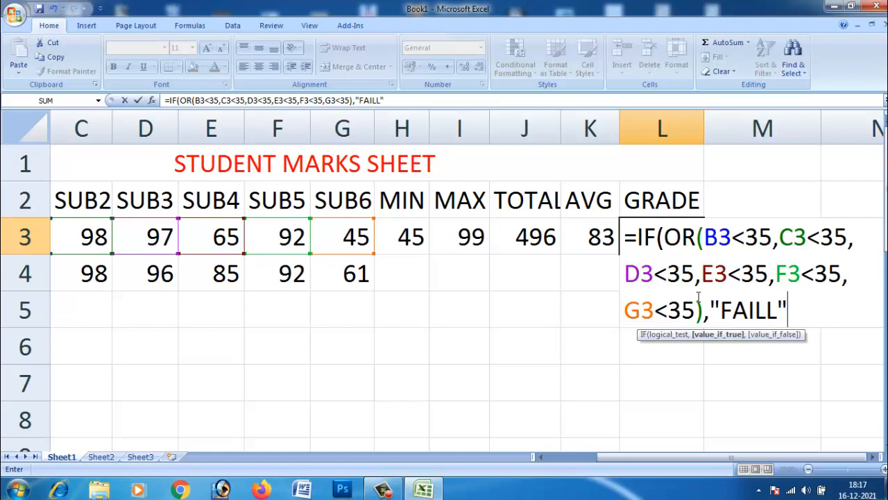
type(",")
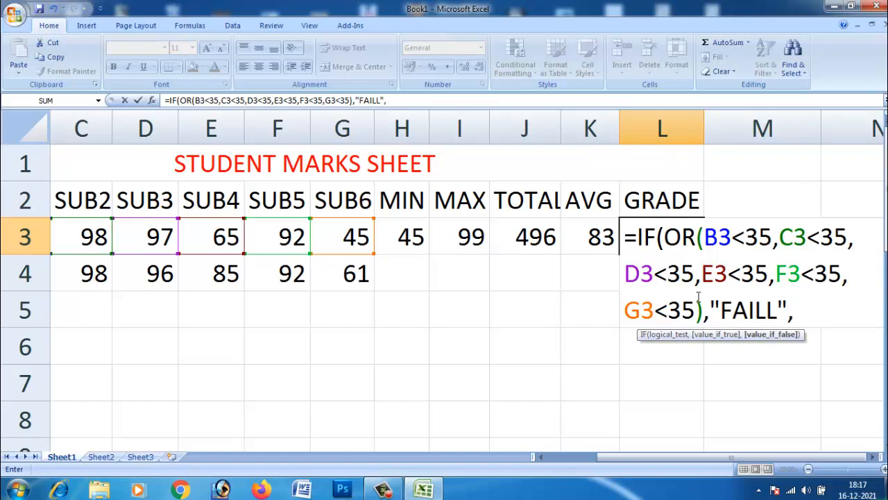
- Nest an IF in the L3 formula's false argument that returns "DIST" when K3>=80
type("IF")
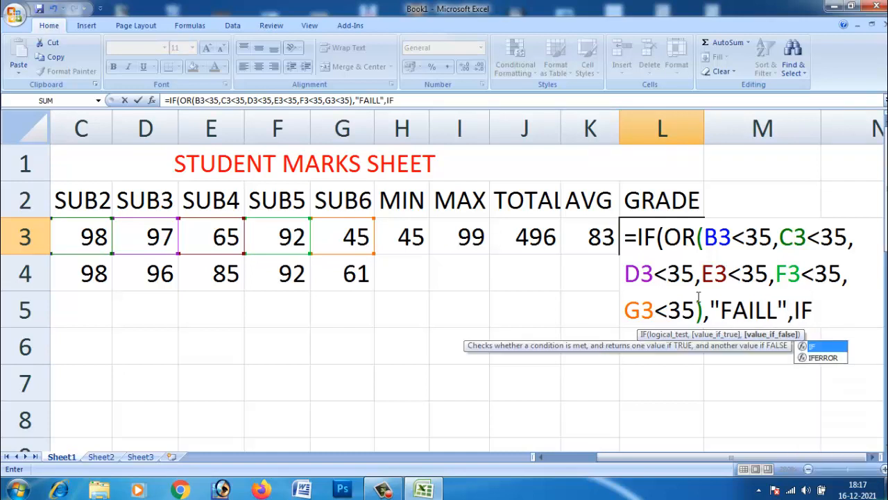
type("(")
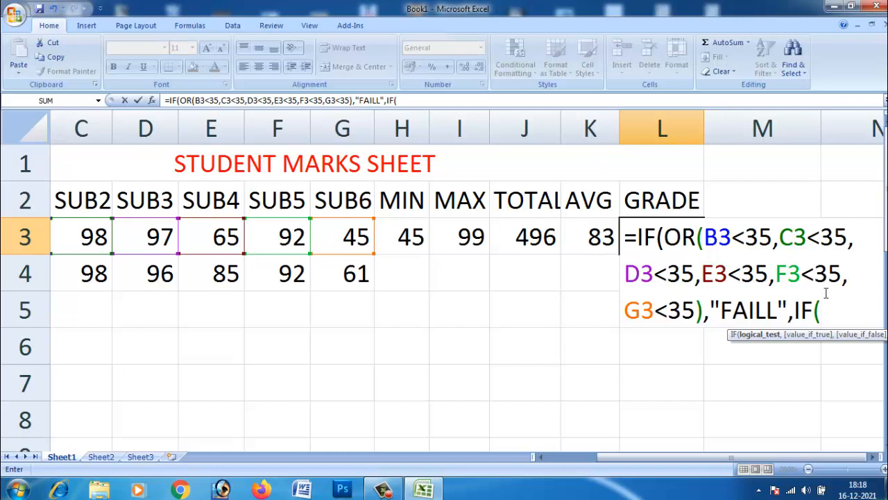
type("K3")
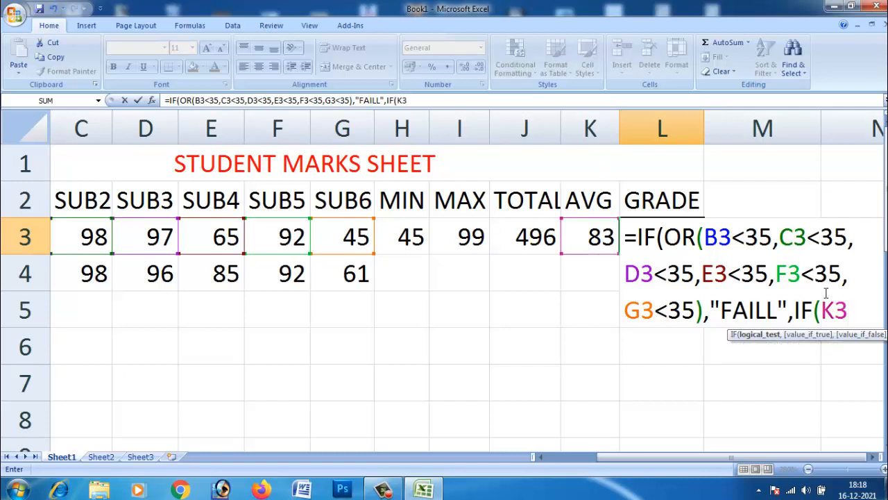
type(">=80")
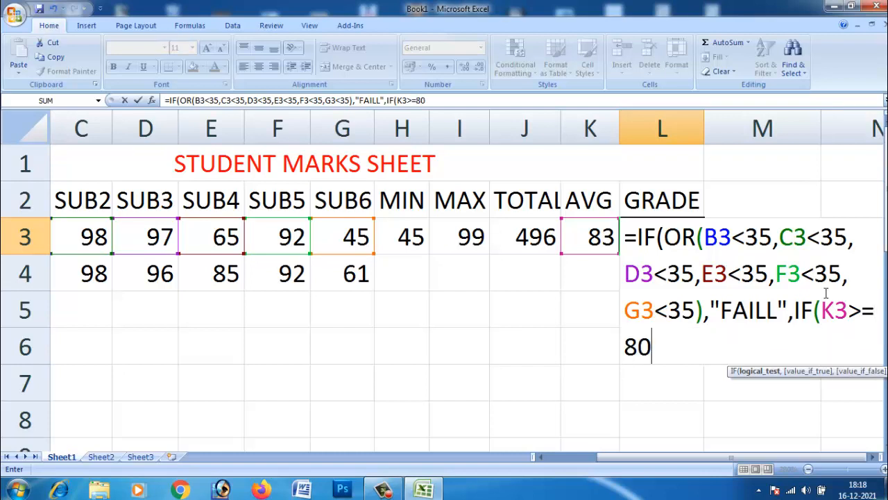
type(",")
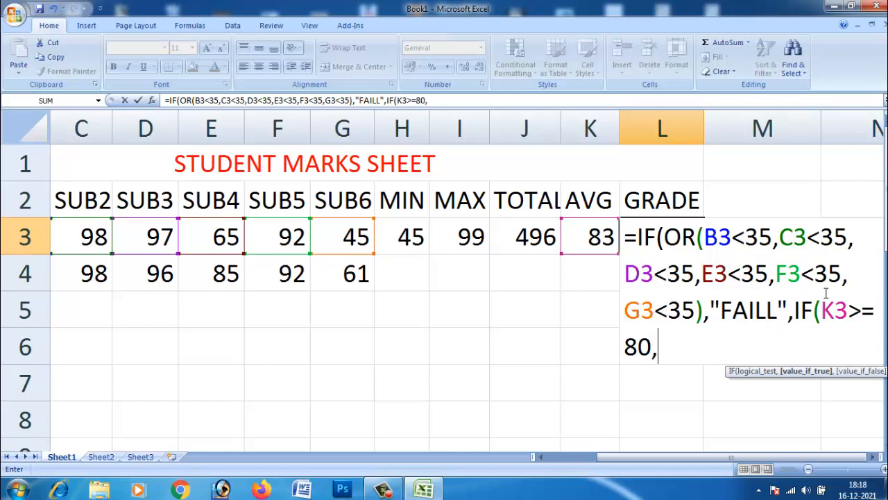
type("\"DI")
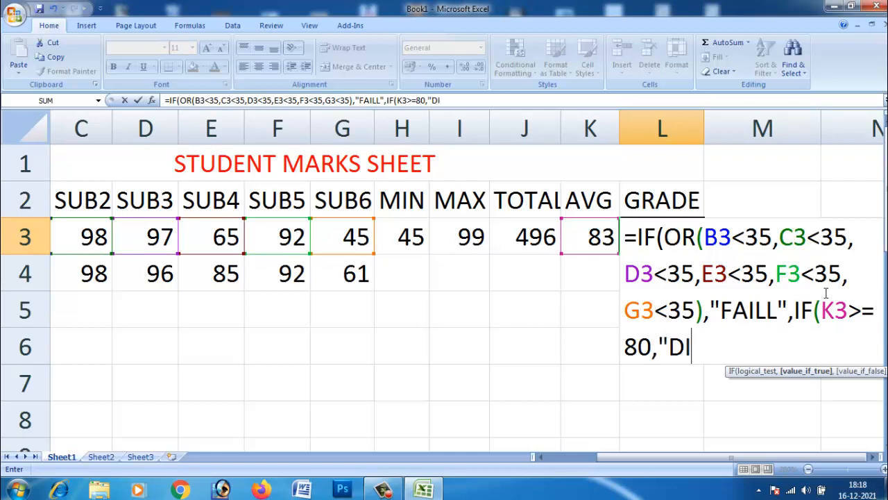
type("ST\",")
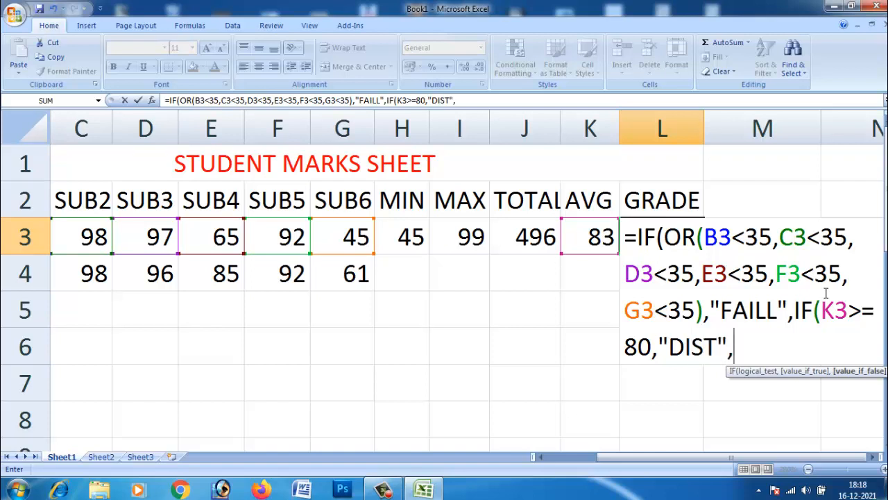
- Nest another IF in the L3 formula's false argument with the logical test K3>=60
type("I")
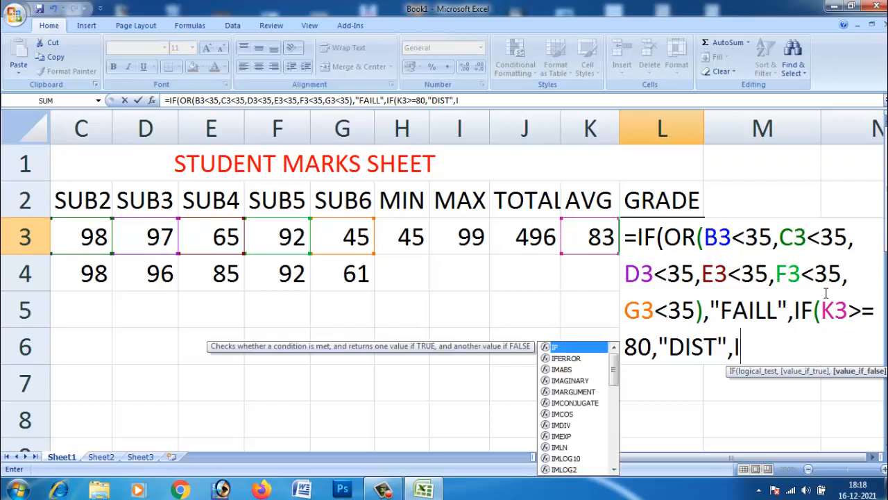
type("F")
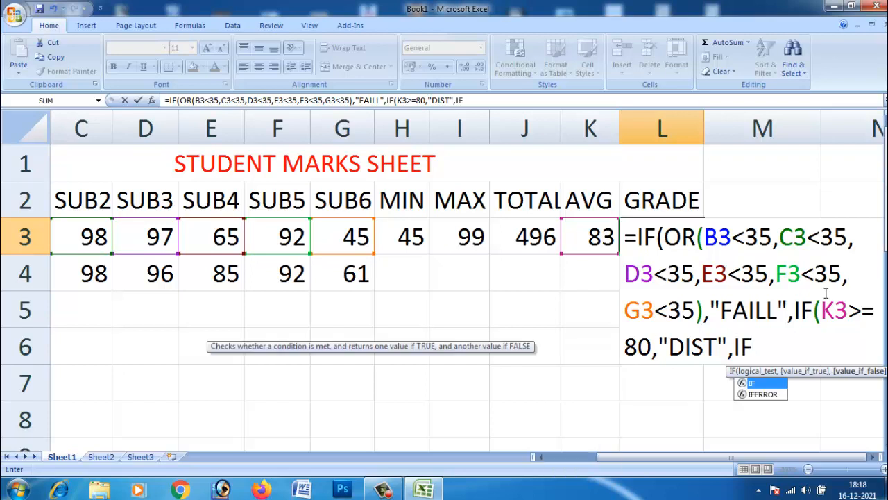
type("(")
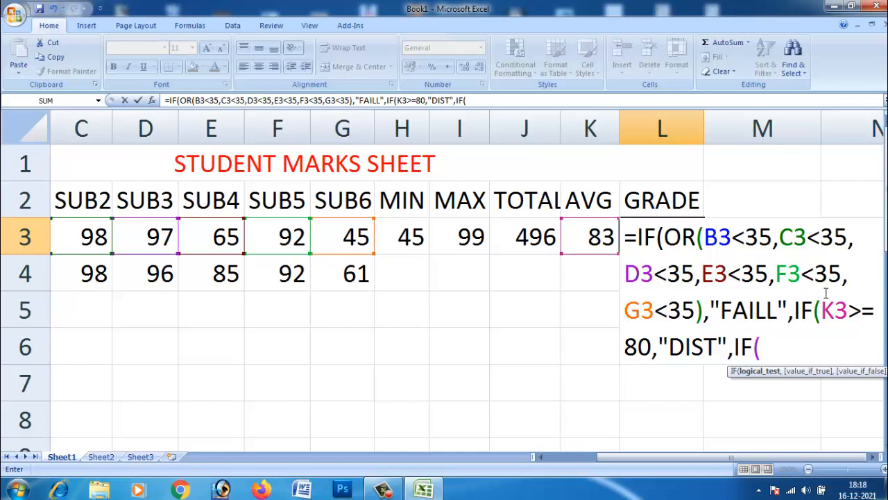
type("K3")
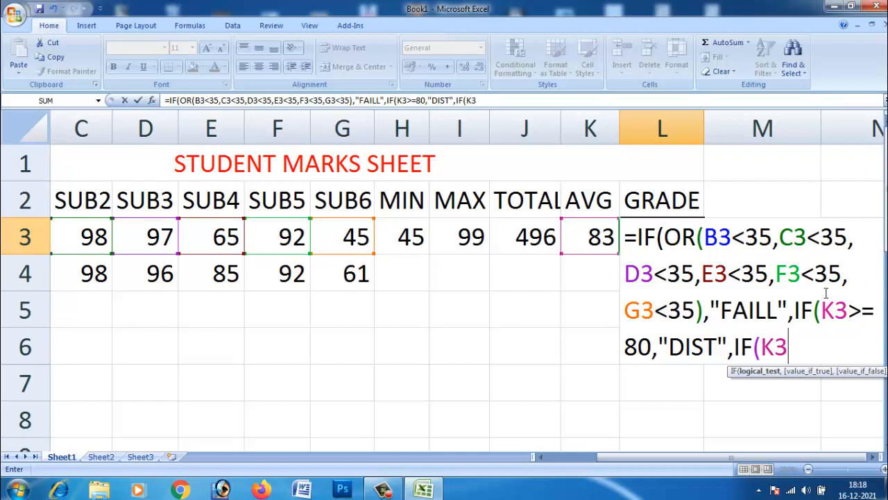
type(">=60")
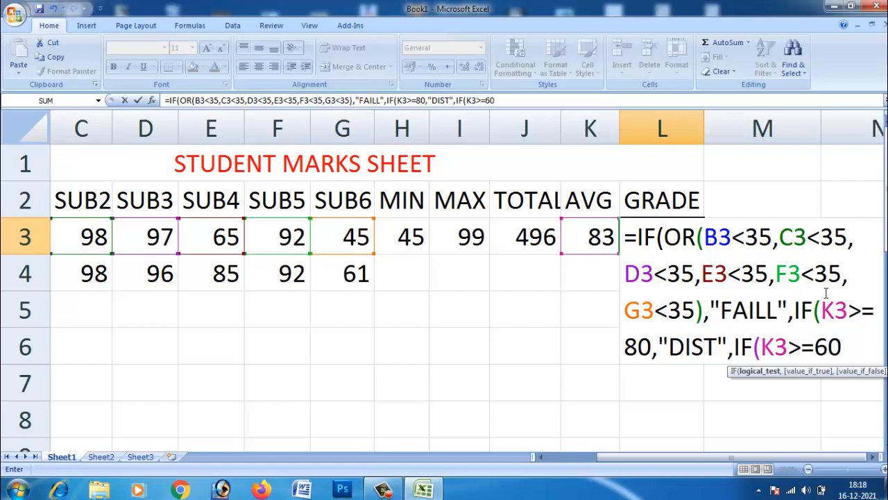
type(",")
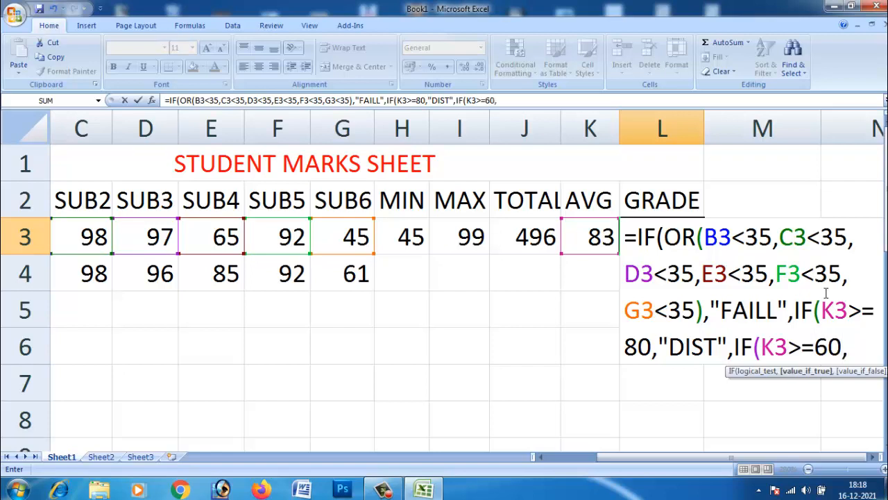
- Enter FIRST CALSS, without an opening quotation mark, as the K3>=60 result in the L3 formula
type("FR")
key("BackSpace")
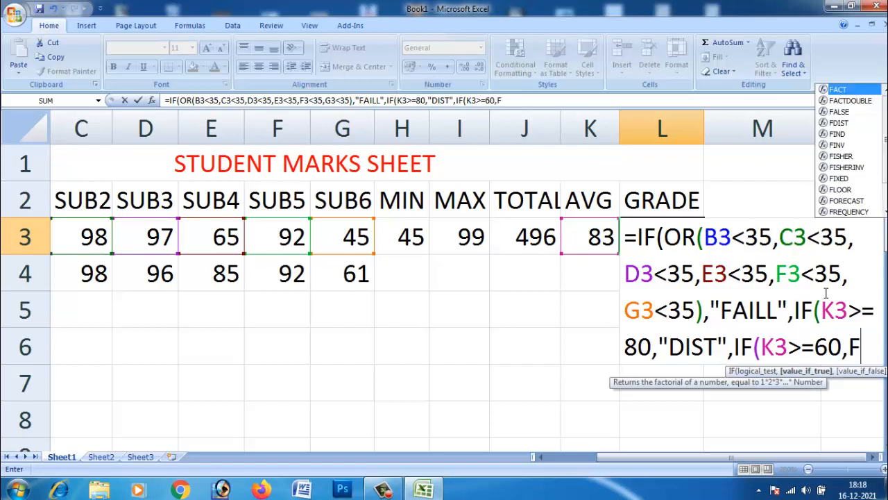
type("IRST")
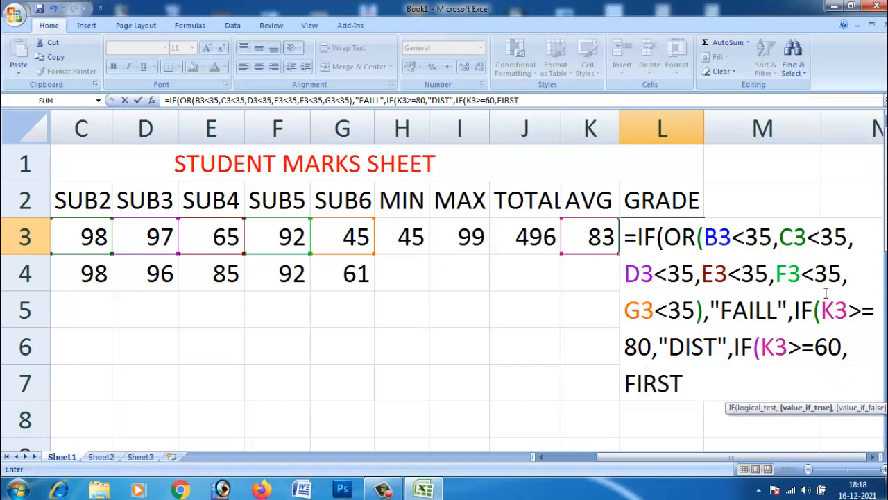
type(" C")
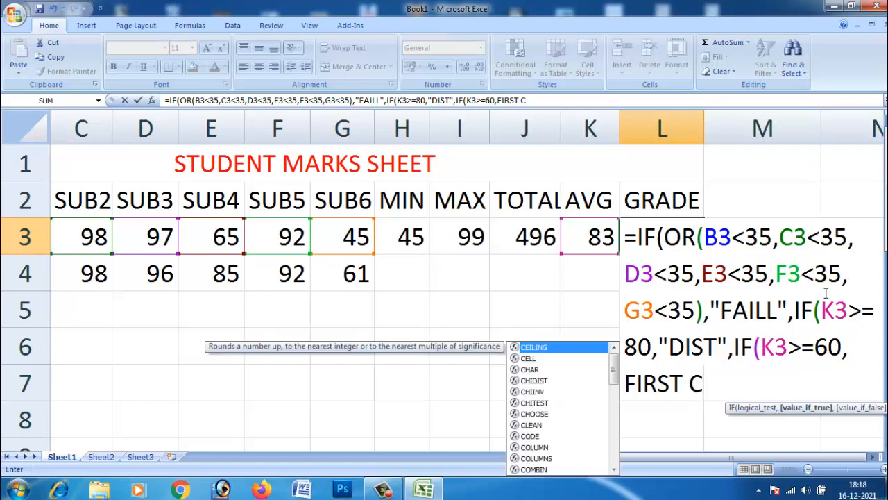
type("ALSS")
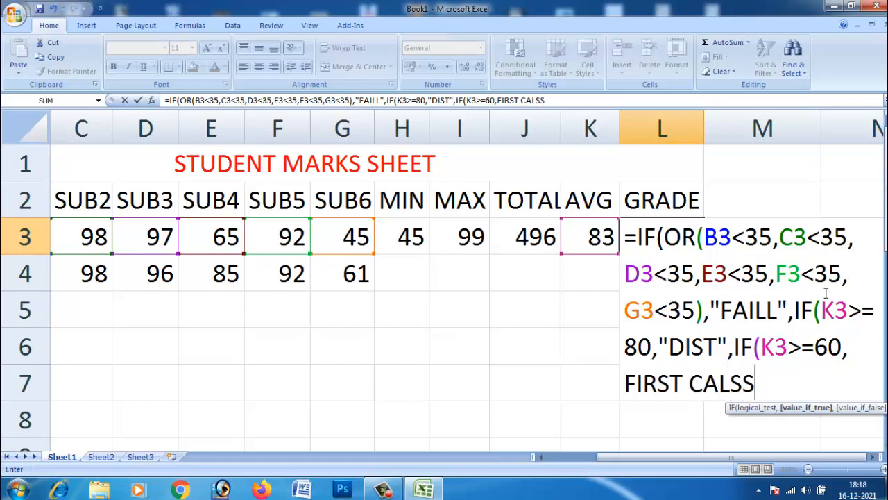
- End the FIRST CALSS text with a quotation mark and nest an IF testing K3>=50 as the false argument
type("\",IF")
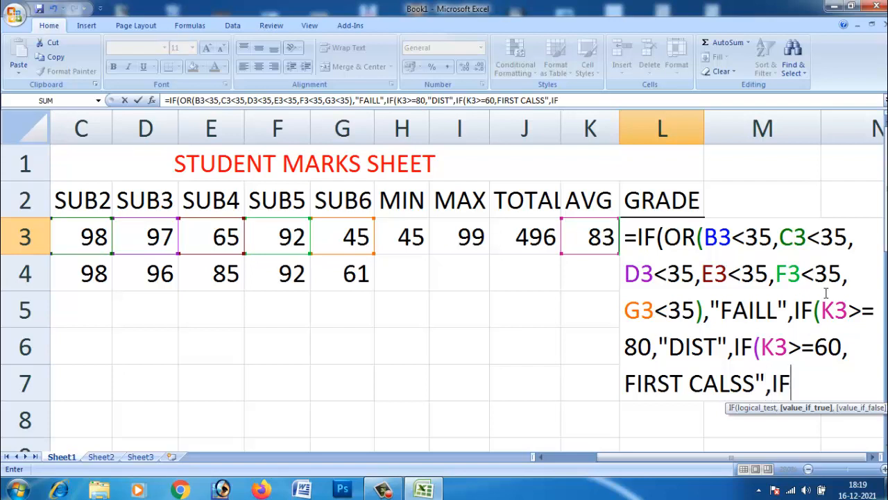
type("(K3")
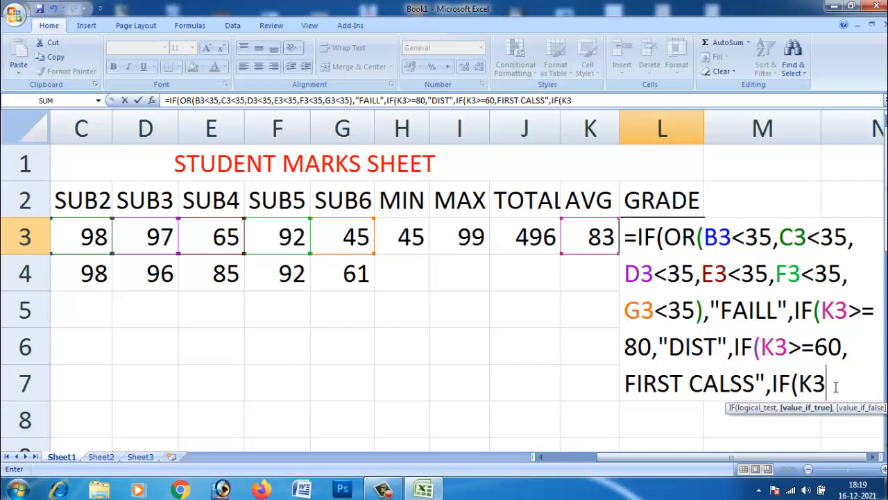
type(">=50")
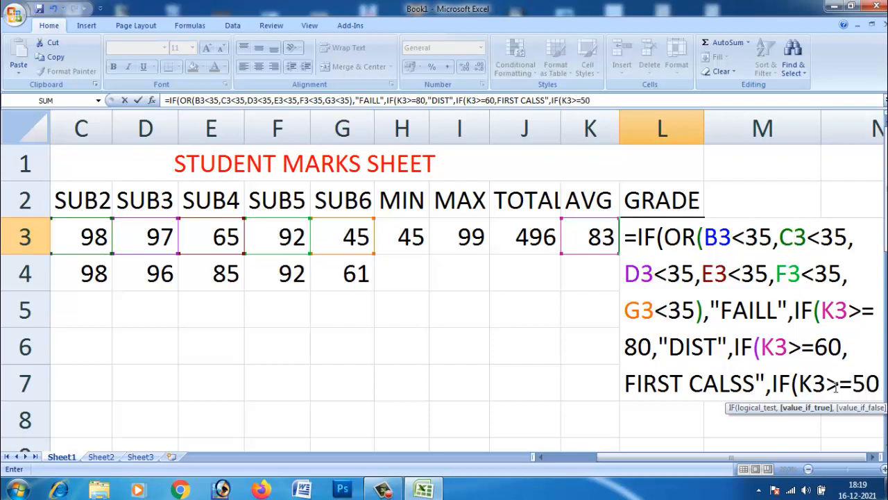
type(",")
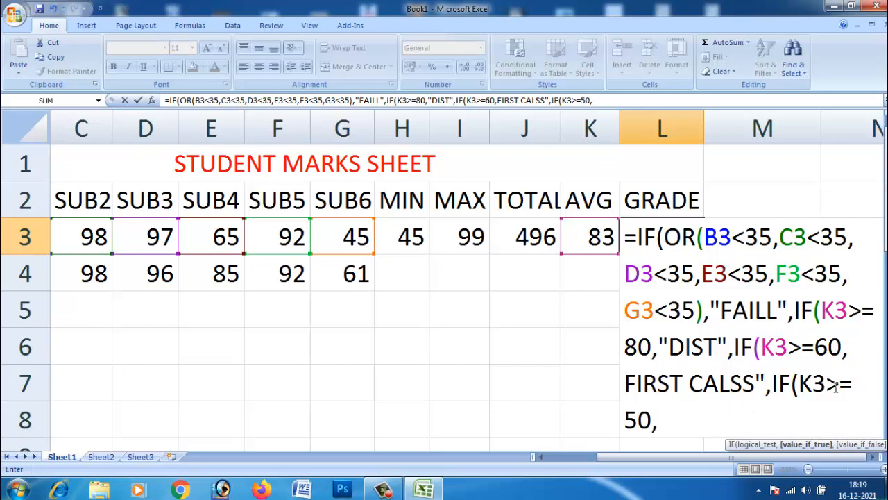
- Enter "SECOUND CLASS as the value-if-true text for the K3>=50 test in the L3 formula
type("\"SEC")
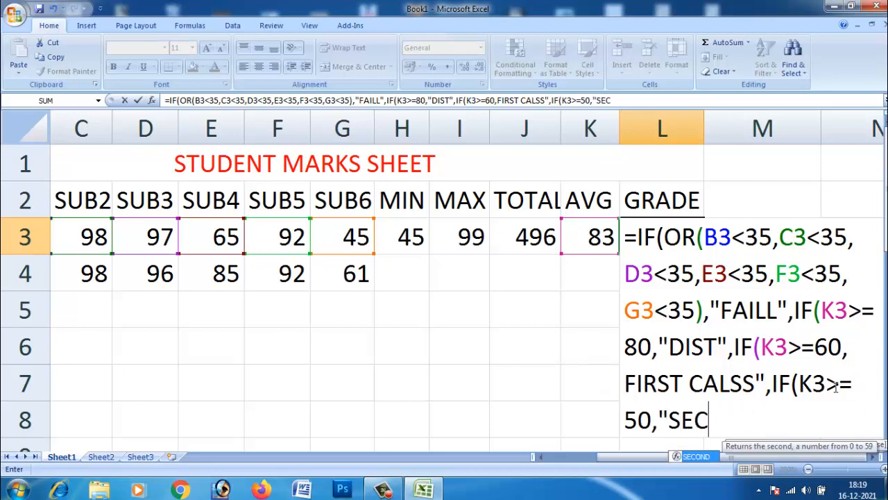
type("OUND")
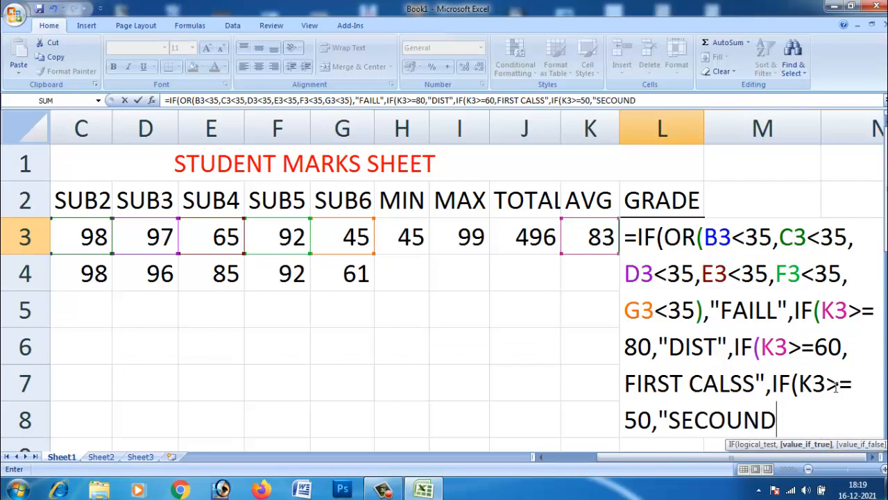
type(" C")
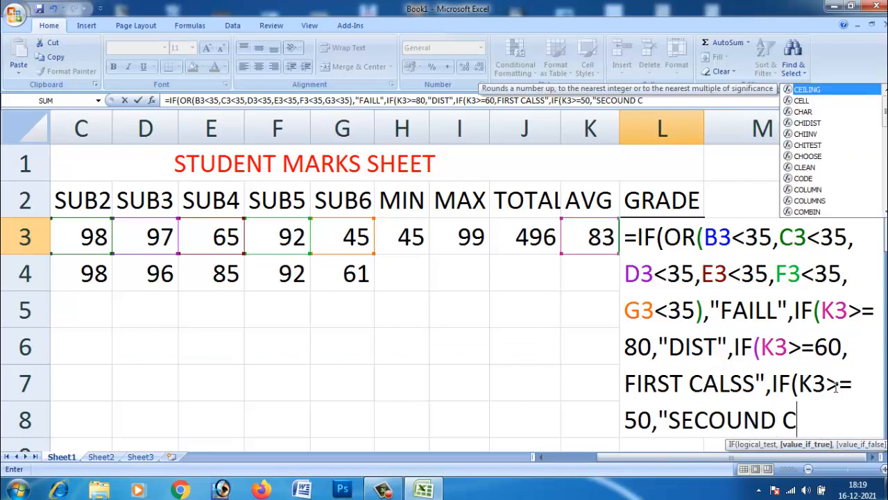
type("LASS")
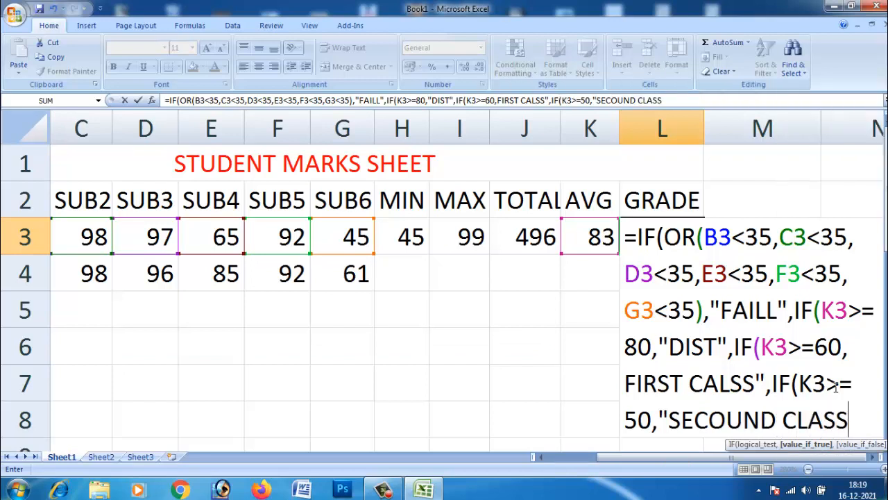
type(",")
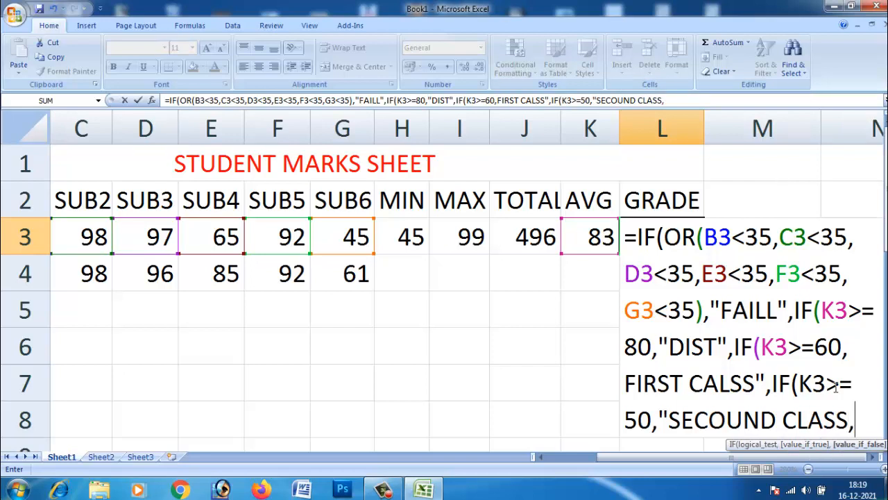
key("BackSpace")
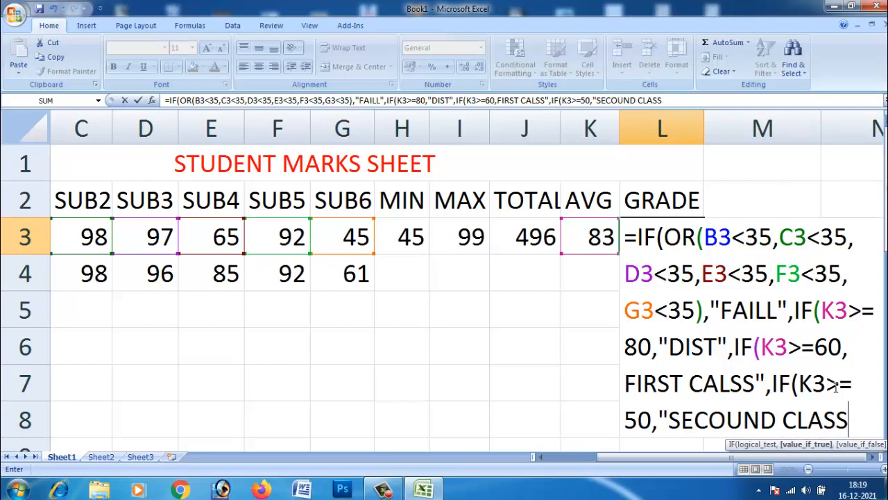
- Close the SECOUND CLASS text and nest a final IF that returns "PASS" when K3>=35
type("\",IF")
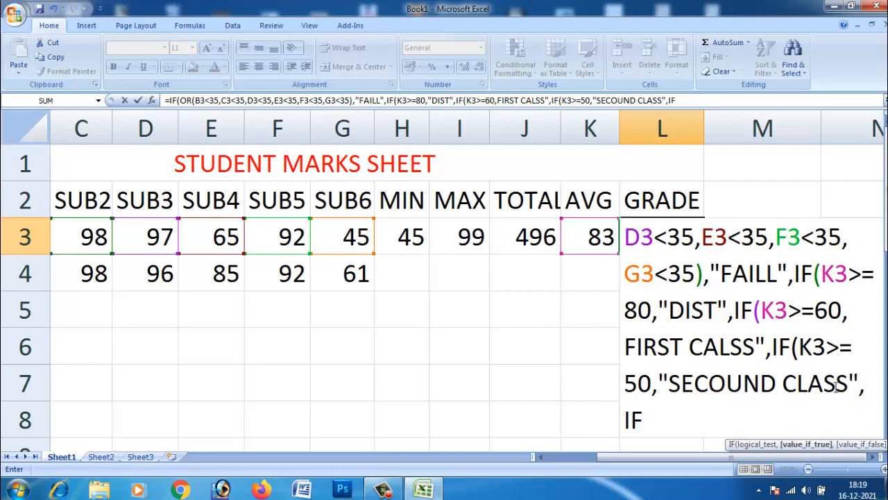
type("(K3>")
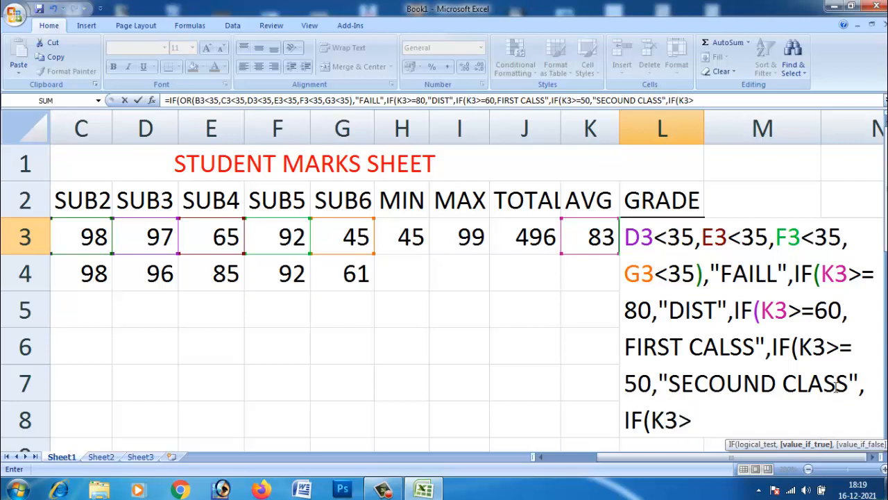
type("=35.")
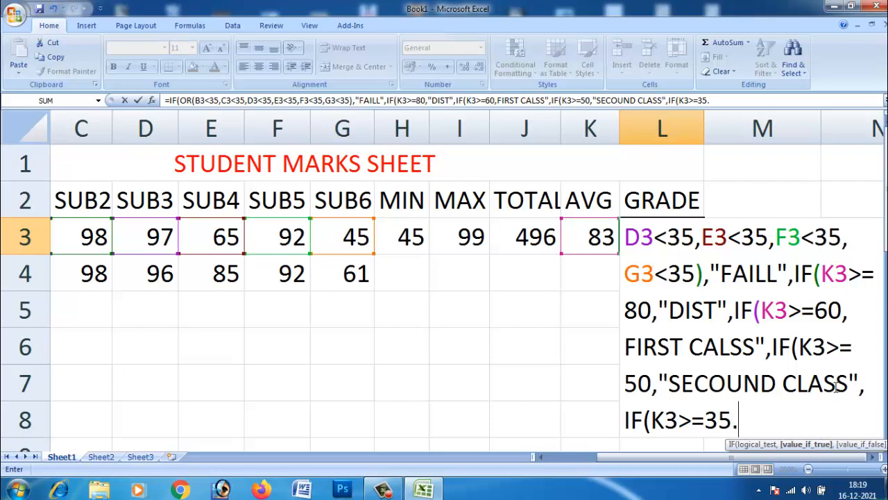
key("BackSpace")
type(",\"PASS")
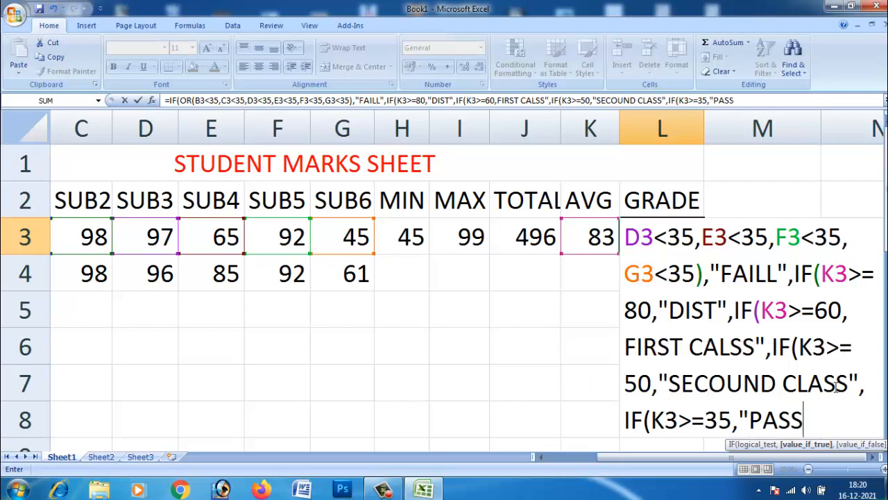
type("\"")
- Add five closing parentheses to the L3 formula and try to commit it
type("))")
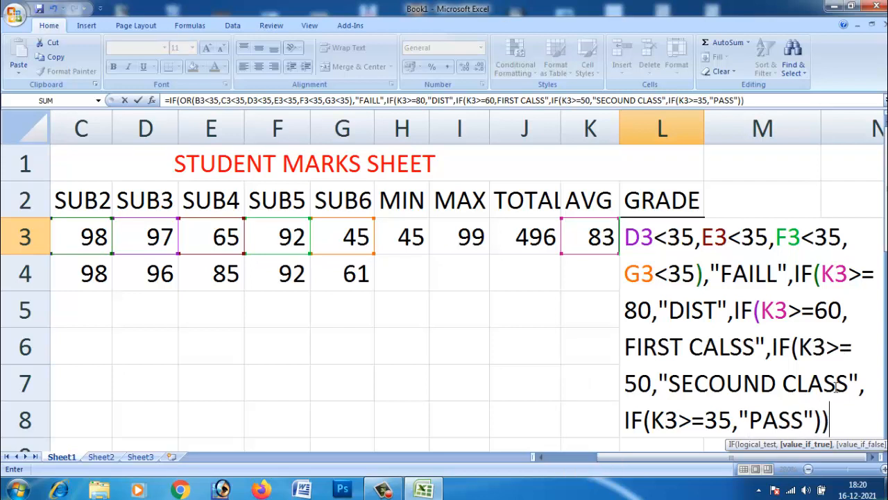
type(")))")
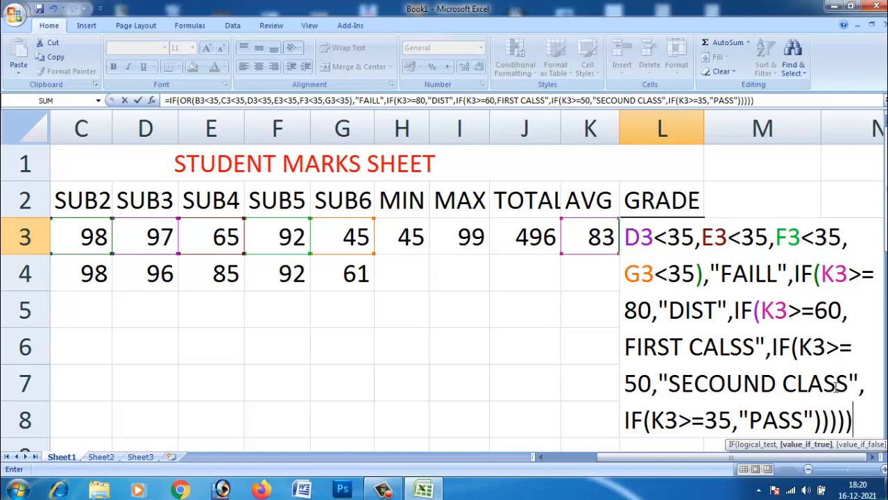
scroll(838, 387, "down", 1)
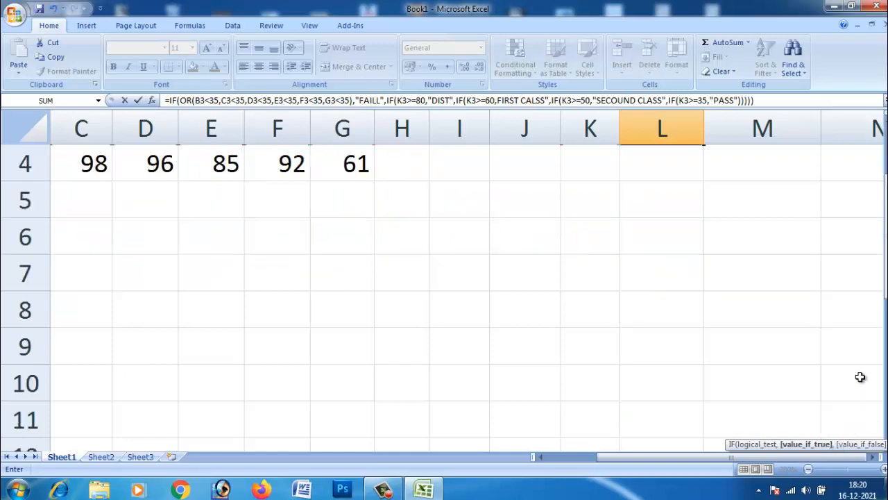
scroll(815, 373, "up", 1)
left_click(858, 413)
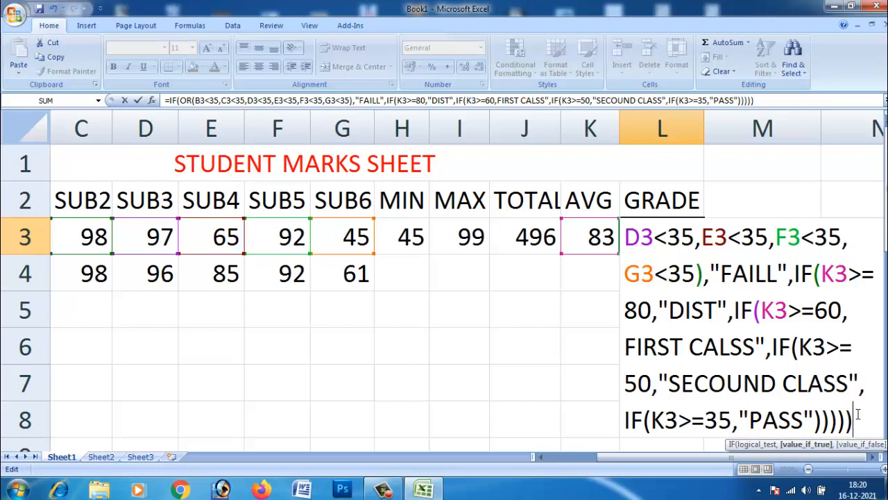
left_click_drag(816, 420, 808, 419)
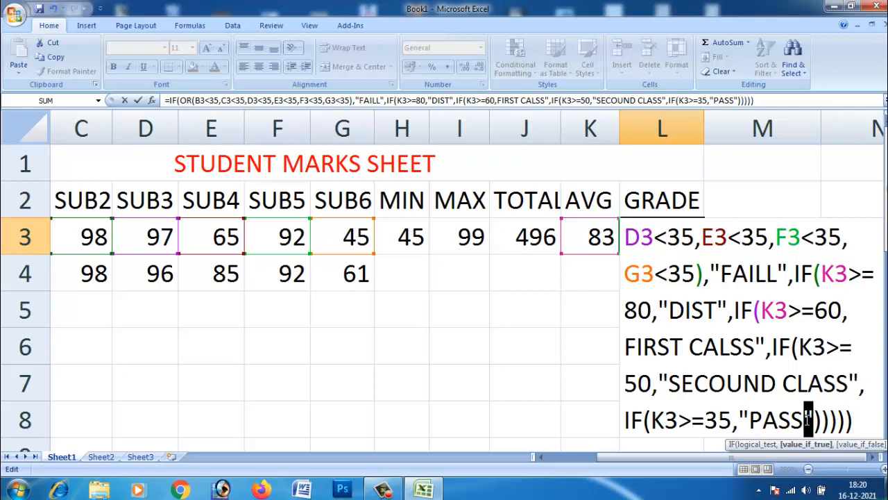
left_click(809, 418)
key("Return")
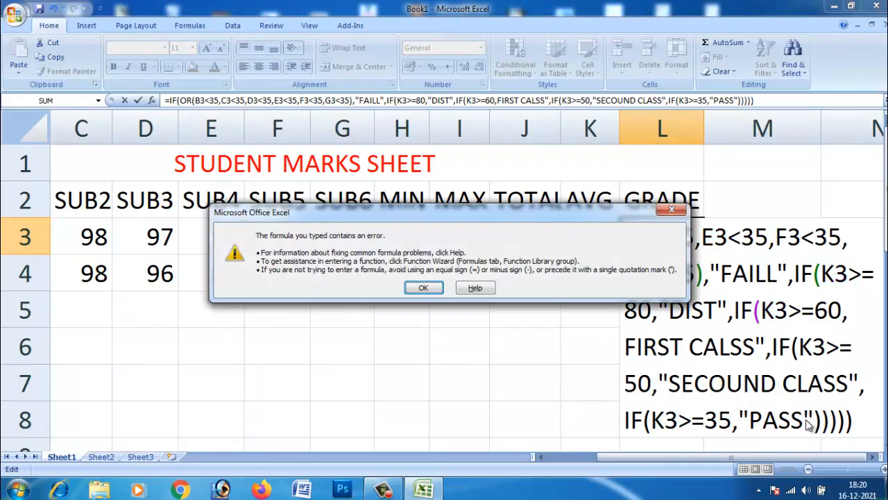
- Dismiss the error message, insert the missing opening quotation mark before FIRST CALSS in the L3 formula, and commit it
left_click(420, 286)
left_click(761, 355)
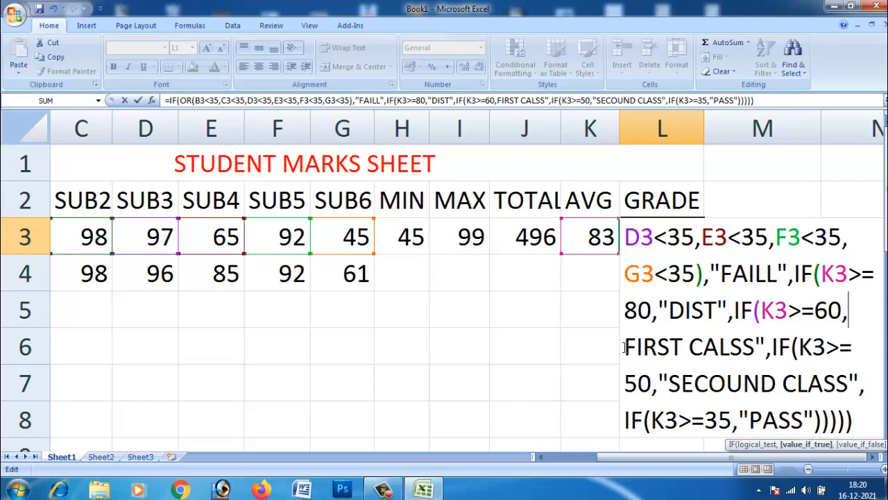
type("\"")
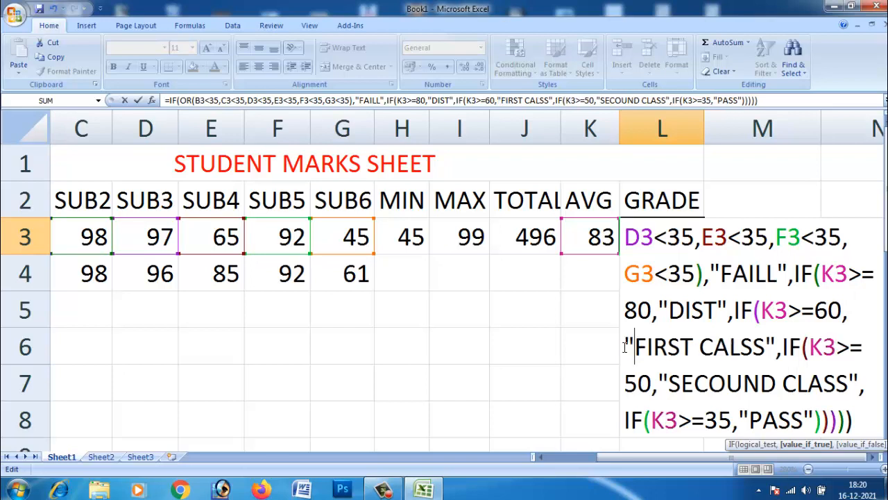
key("Return")
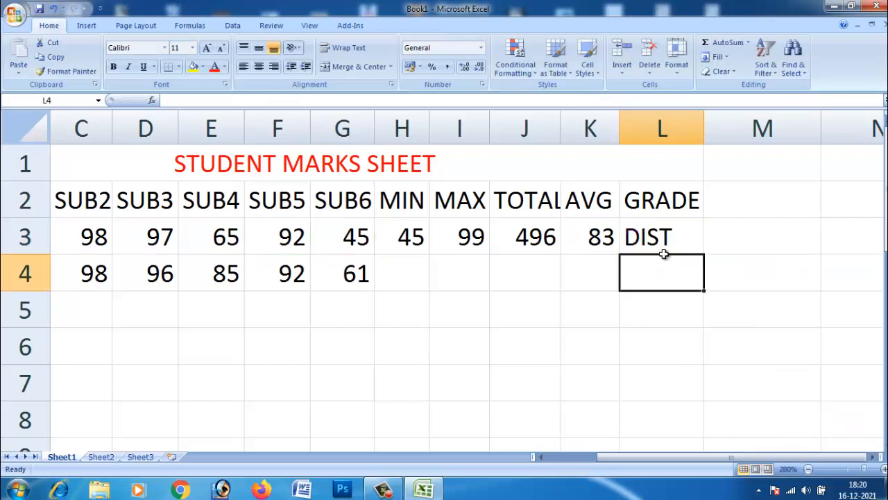
- Copy the entire grade formula text of cell L3
left_click(661, 240)
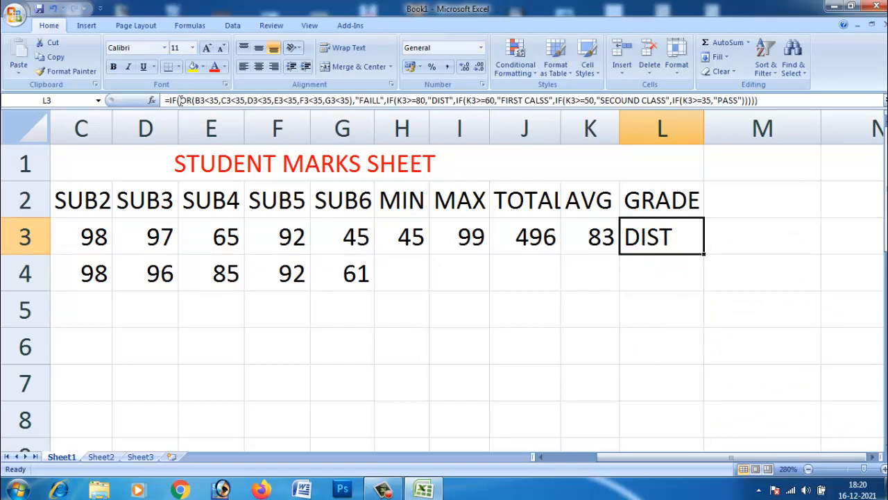
left_click_drag(180, 101, 125, 174)
left_click_drag(779, 102, 149, 102)
key("ctrl+c")
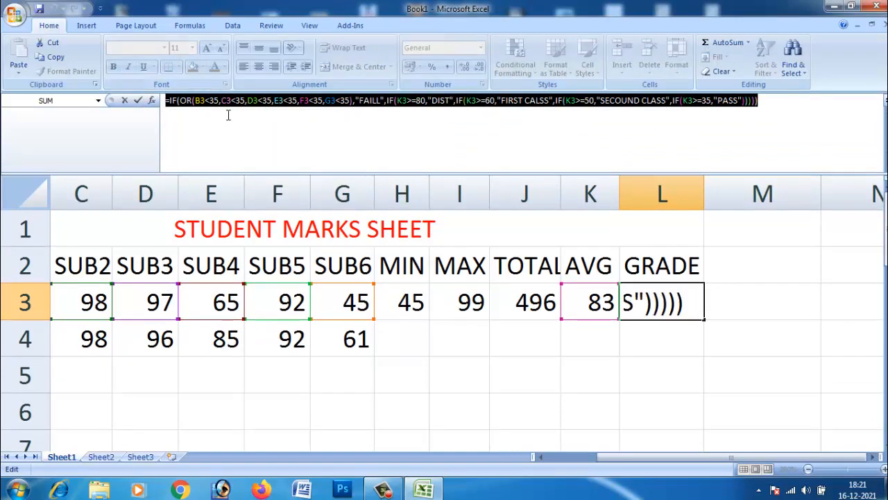
- Finish editing the grade formula in L3, commit it, and reselect the cell
left_click(264, 102)
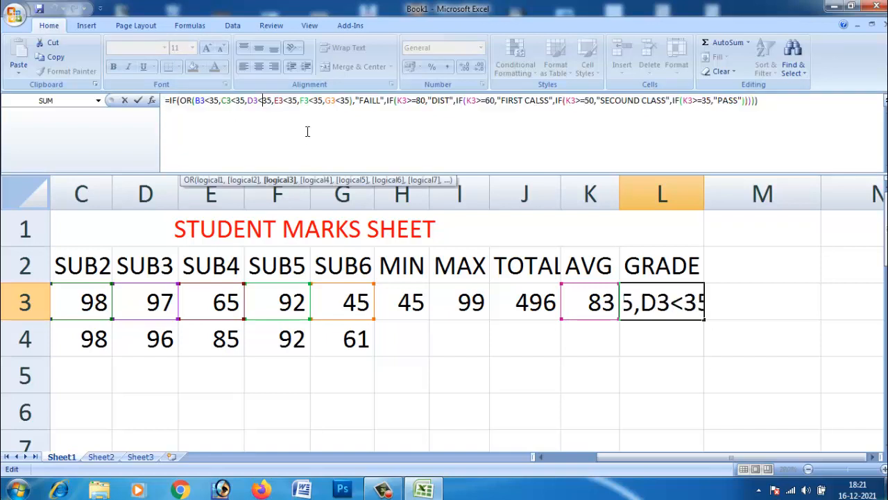
left_click(755, 132)
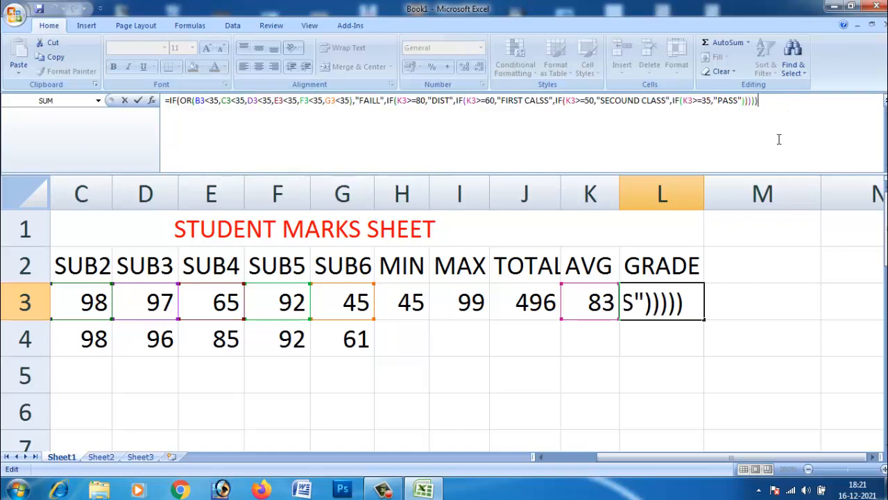
left_click(785, 276)
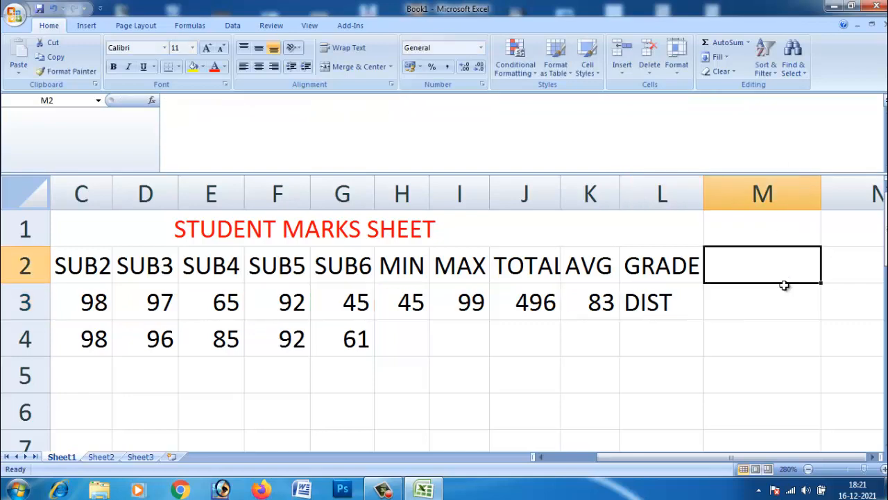
left_click(685, 303)
- Fill the MIN formula from H3 into H4 and the MAX formula from I3 into I4
scroll(685, 303, "up", 6)
scroll(685, 304, "down", 6)
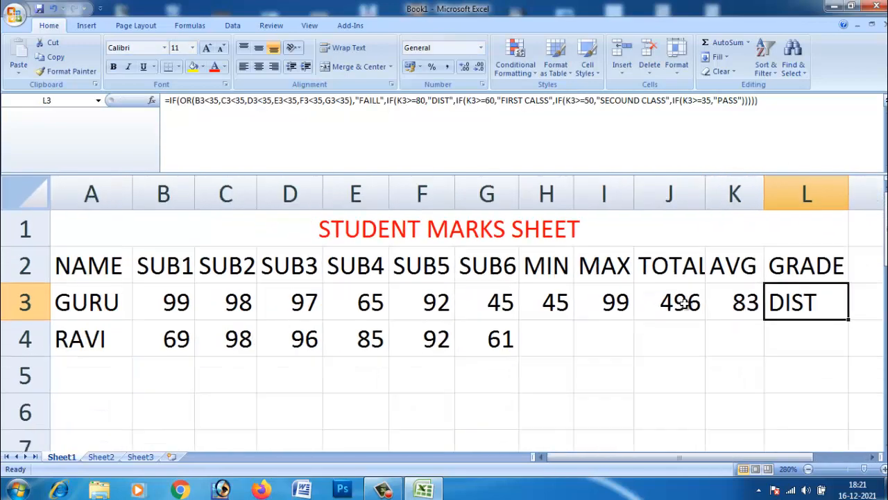
scroll(685, 303, "down", 2)
left_click(595, 313)
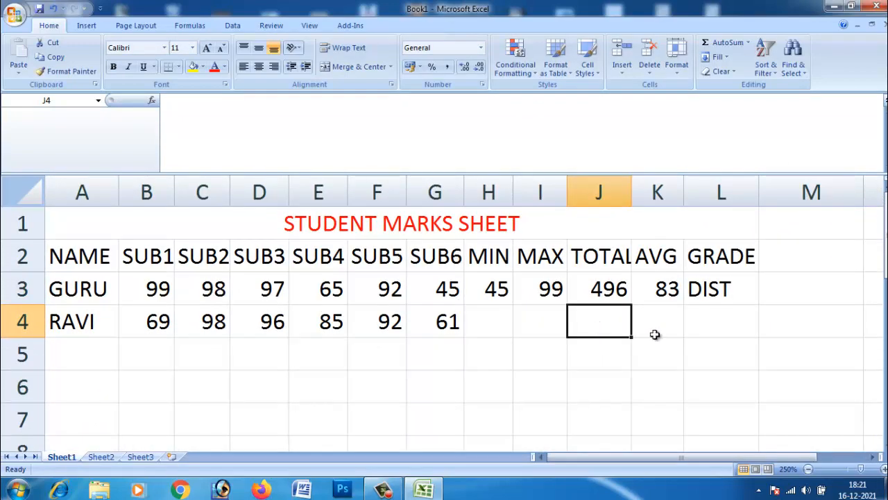
left_click(502, 322)
left_click(497, 288)
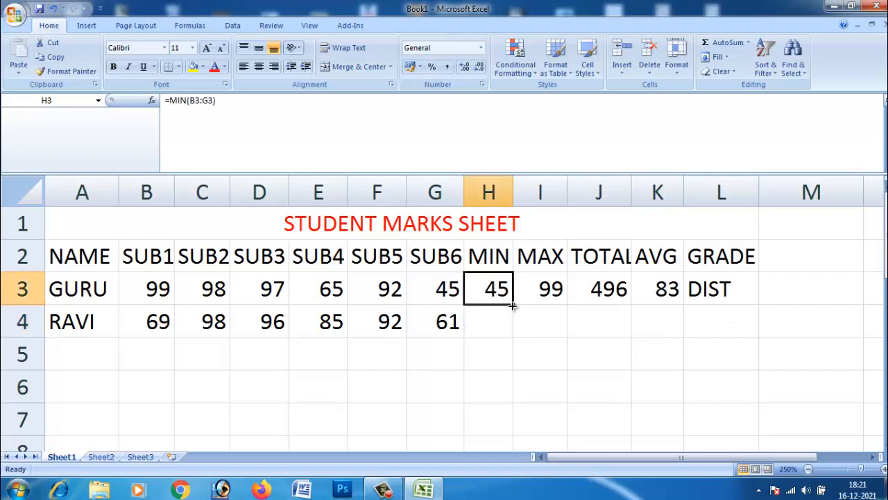
left_click(515, 308)
left_click(507, 297)
left_click_drag(512, 305, 516, 327)
left_click(562, 291)
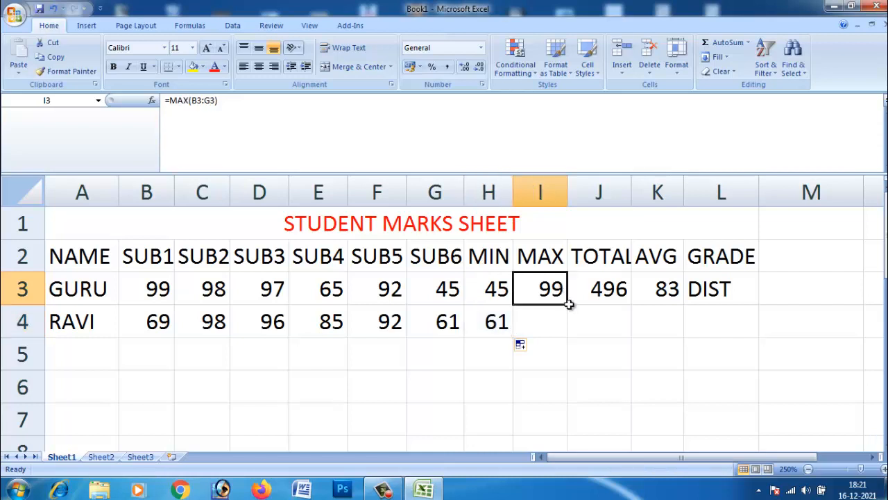
left_click_drag(568, 304, 571, 327)
- Fill the TOTAL formula from J3 into J4 and the AVG formula from K3 into K4
left_click(627, 299)
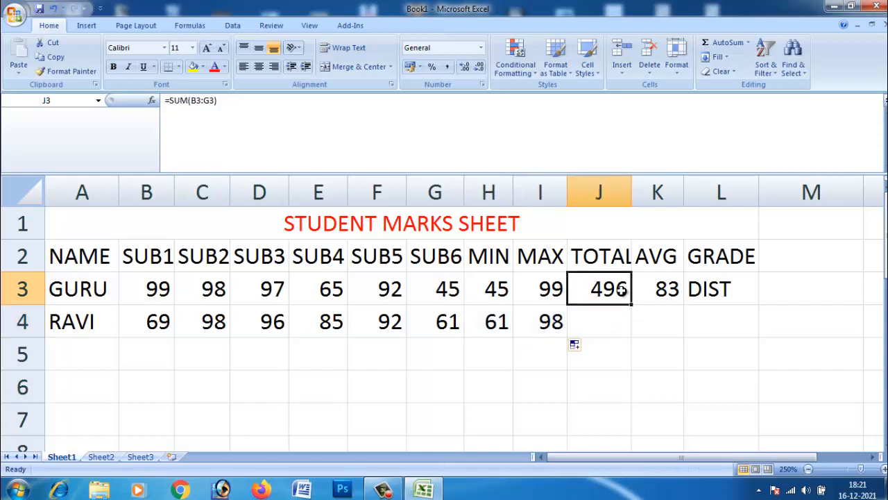
left_click_drag(631, 304, 623, 289)
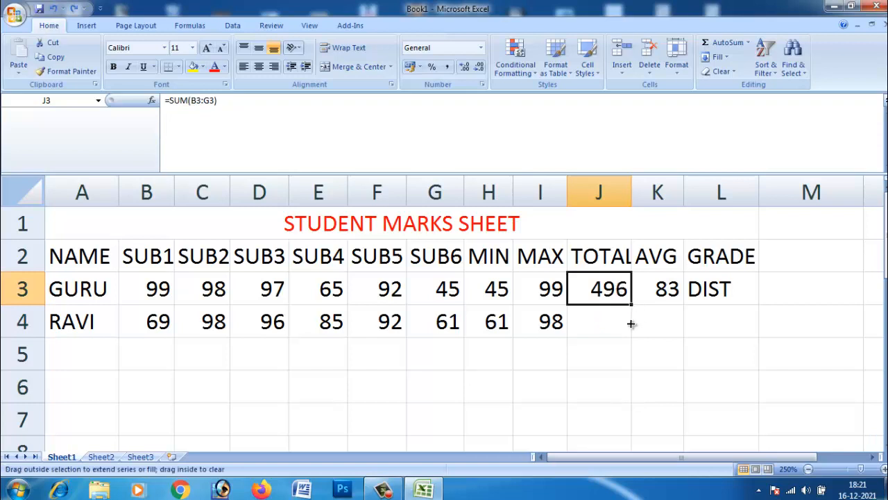
left_click_drag(631, 323, 637, 339)
left_click(669, 284)
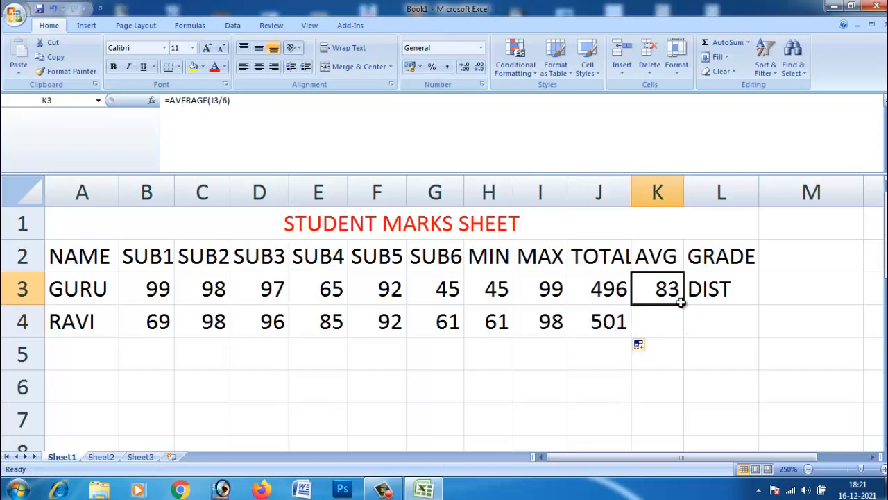
left_click_drag(681, 303, 681, 326)
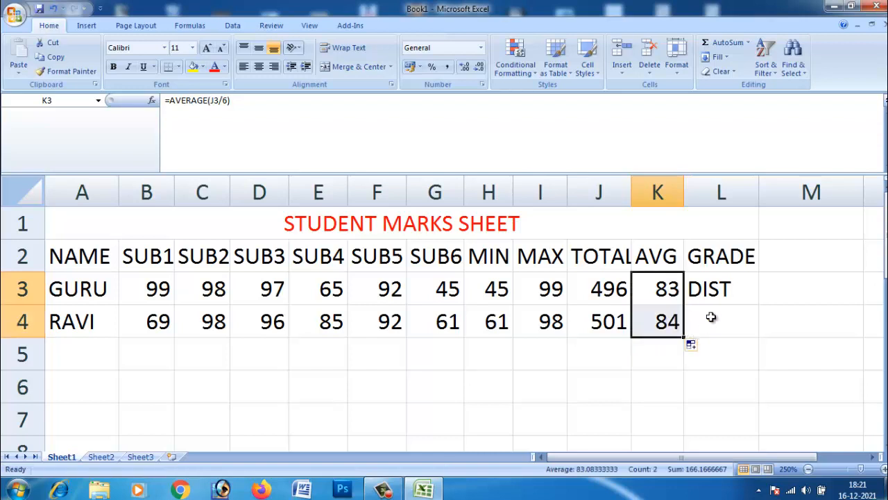